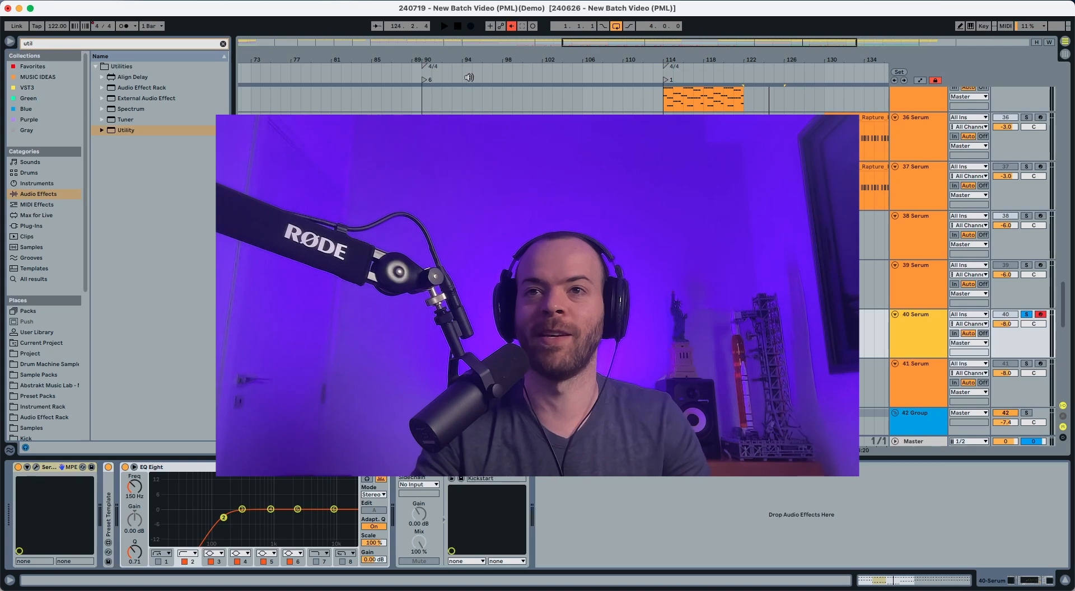
Solo track 40 Serum and play its looped clip while examining the MIDI notes
{"action": "key", "text": "s"}
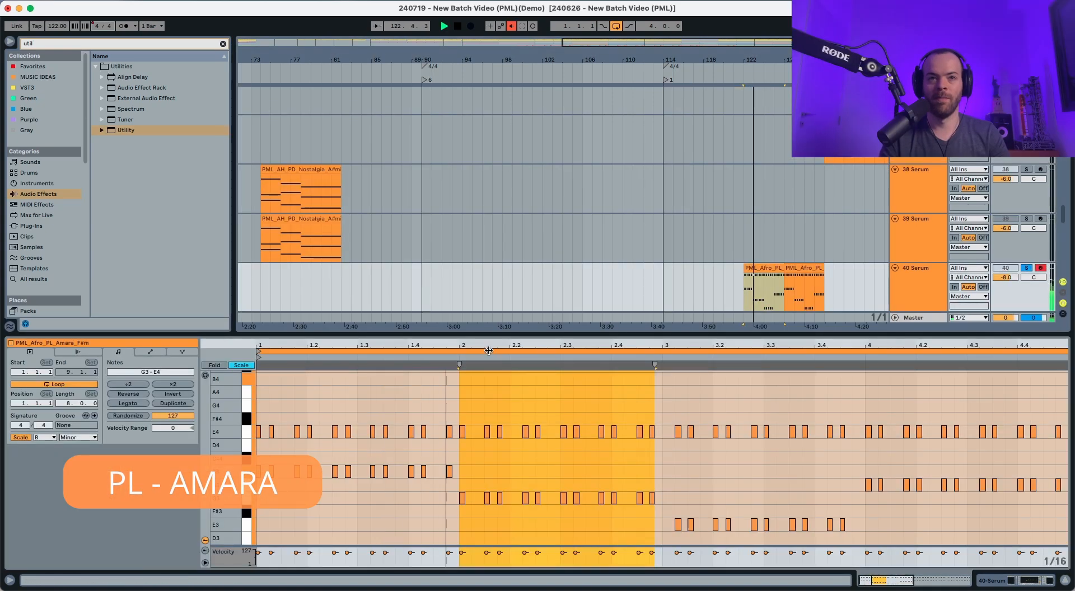
{"action": "left_click_drag", "start_coordinate": [829, 335], "coordinate": [910, 259]}
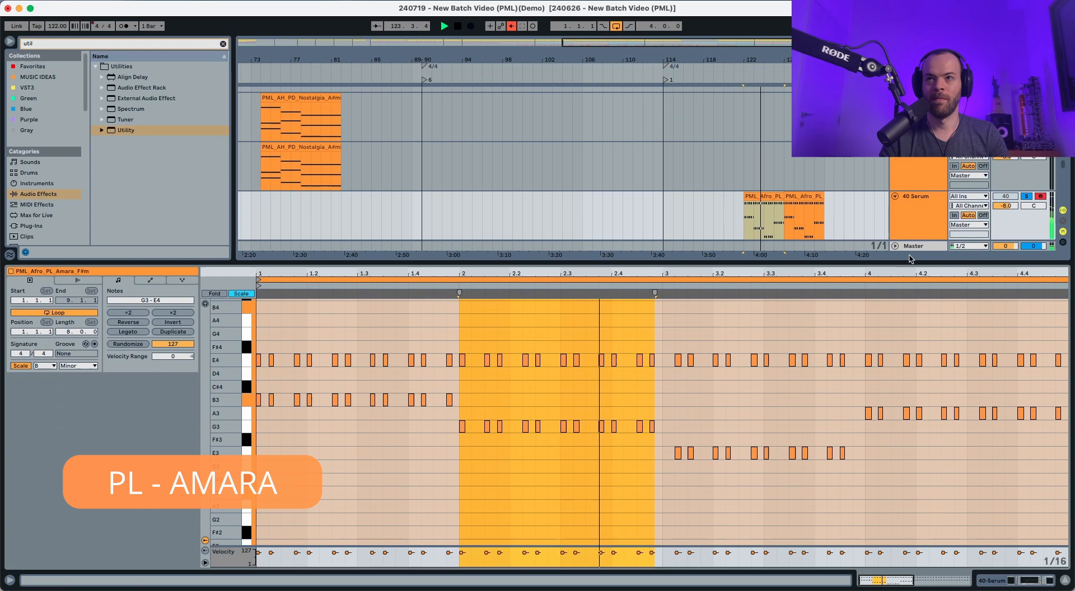
{"action": "left_click", "coordinate": [917, 226]}
{"action": "key", "text": "shift+Tab"}
{"action": "key", "text": "space"}
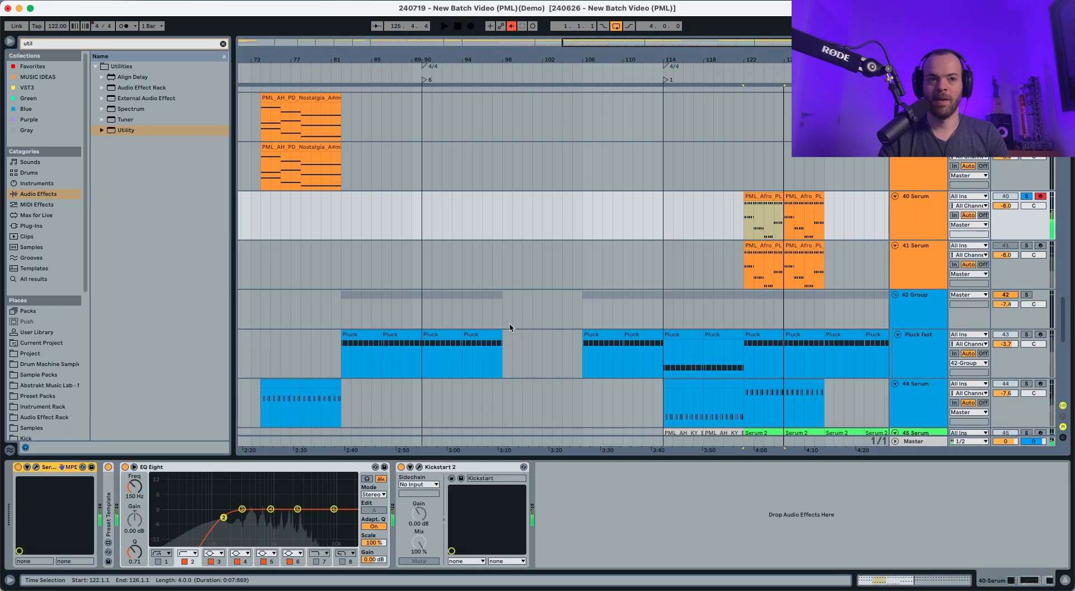
Bypass EQ Eight and Kickstart 2 on track 40 Serum and play the clip without them
{"action": "left_click", "coordinate": [125, 467]}
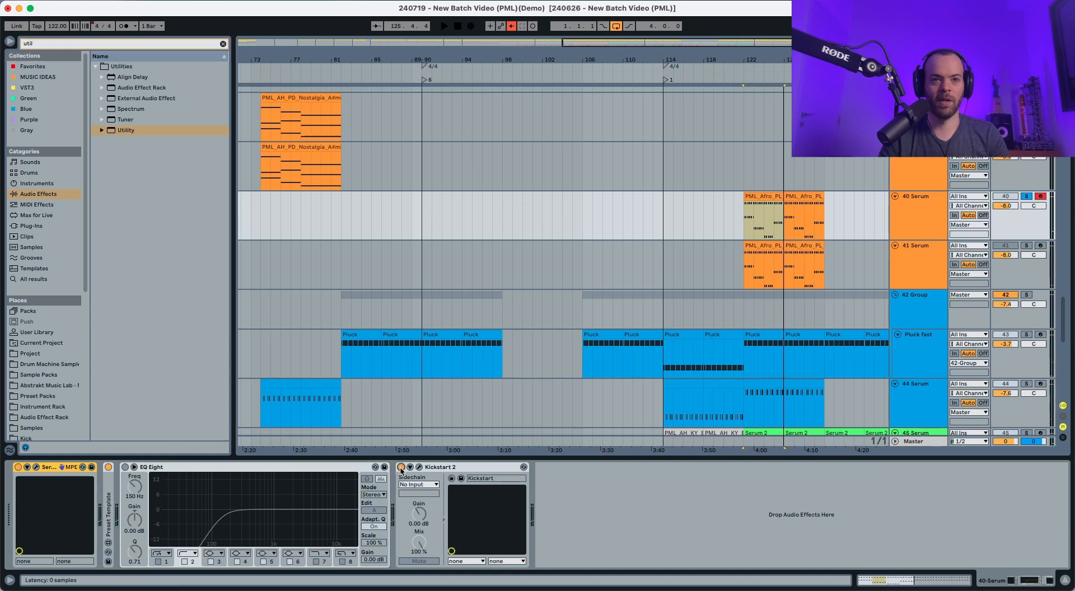
{"action": "left_click", "coordinate": [401, 467]}
{"action": "key", "text": "space"}
{"action": "key", "text": "shift+Tab"}
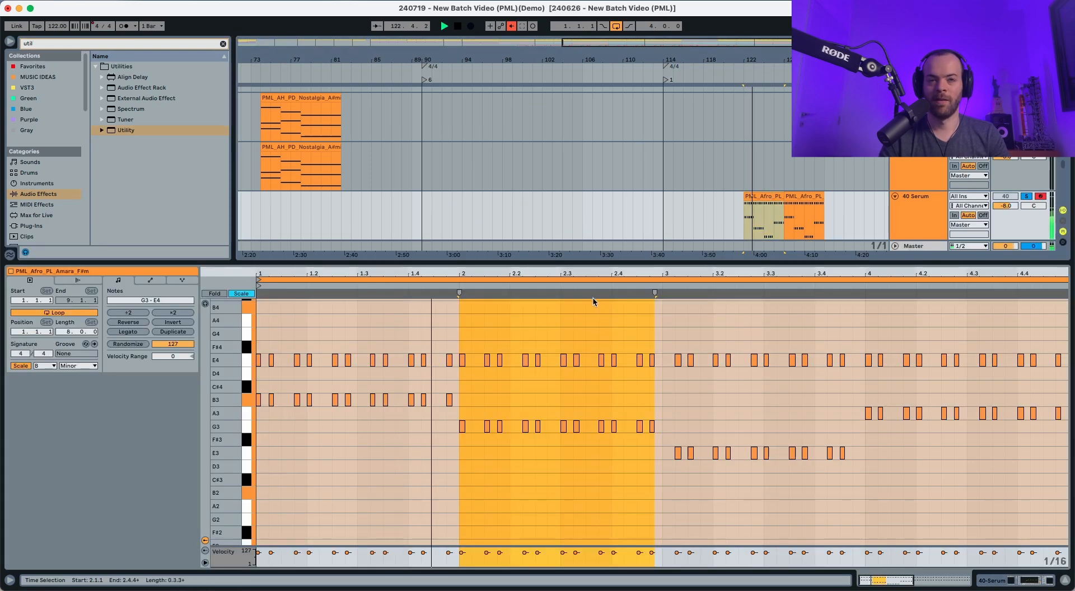
{"action": "double_click", "coordinate": [905, 225]}
{"action": "key", "text": "space"}
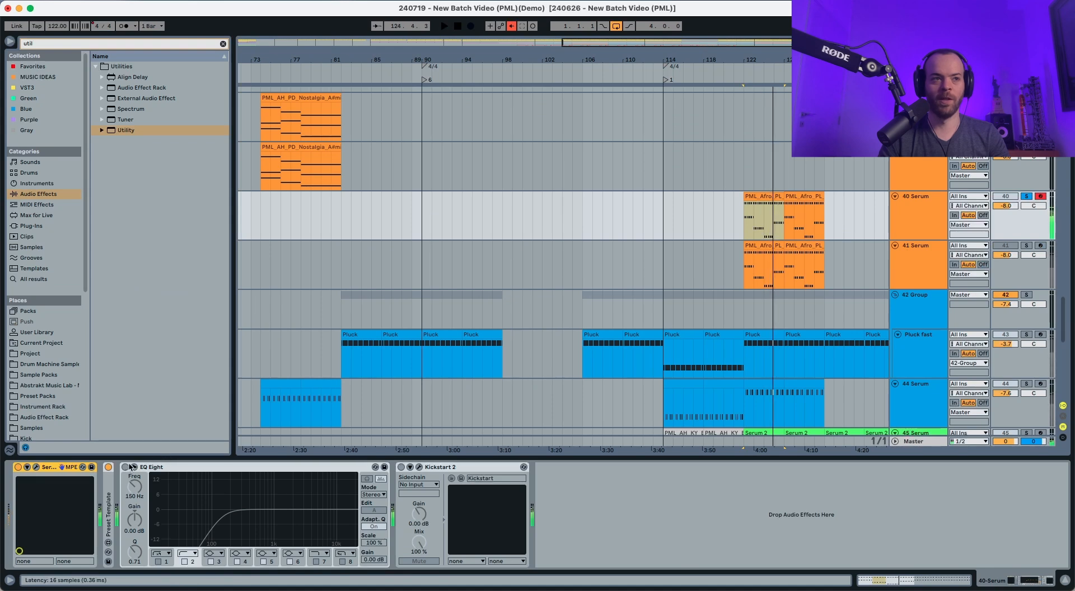
Reactivate EQ Eight and Kickstart 2 on track 40 Serum and play the sound within the full mix
{"action": "left_click", "coordinate": [126, 467]}
{"action": "left_click", "coordinate": [400, 468]}
{"action": "key", "text": "space"}
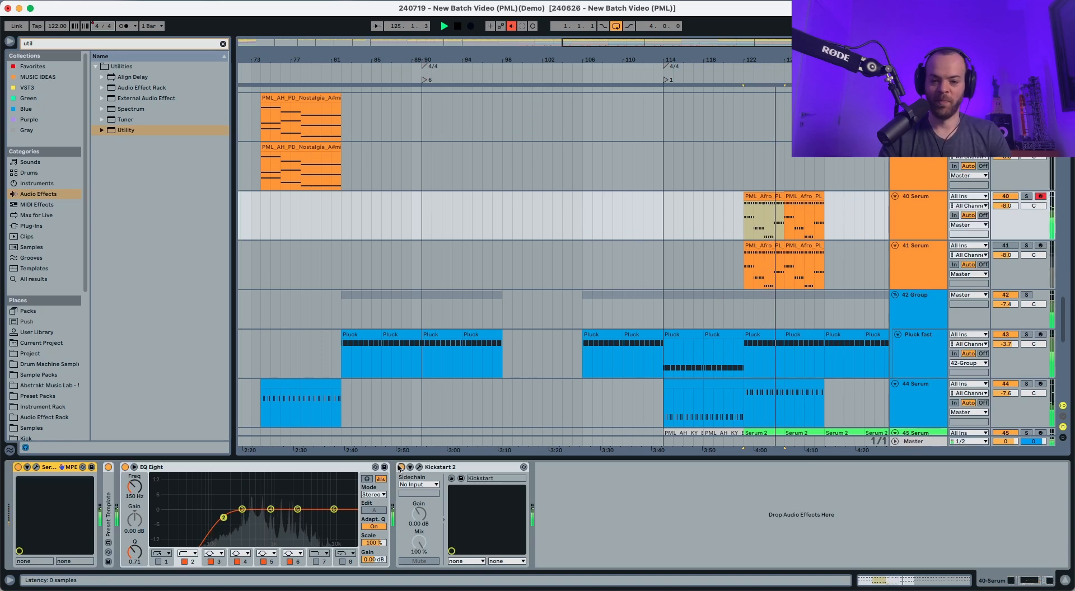
{"action": "key", "text": "space"}
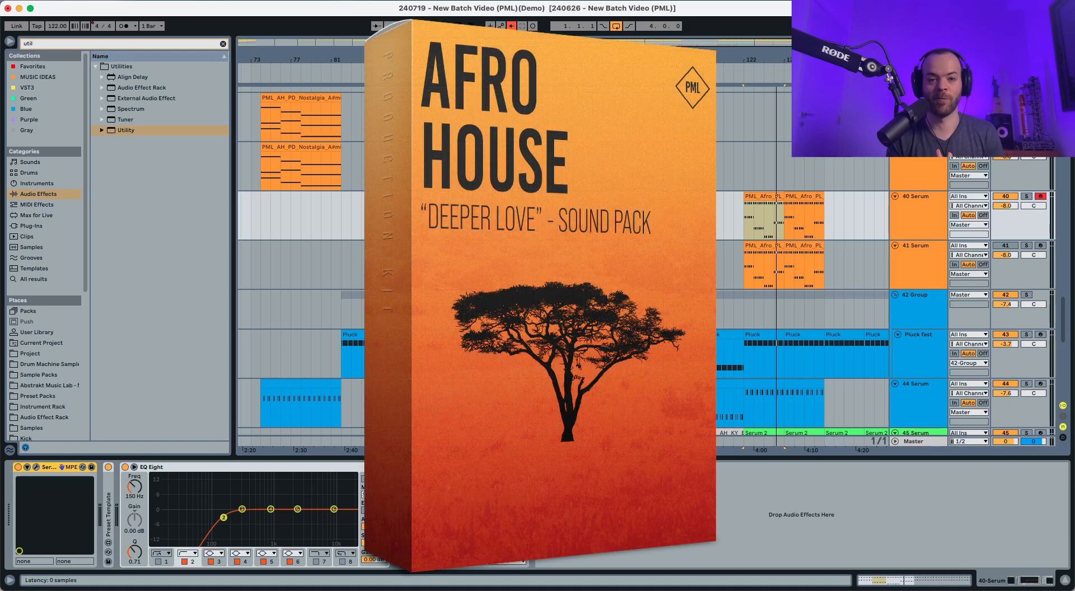
Solo track 41 Serum, play its clip and bypass the track's EQ Eight and Kickstart 2
{"action": "left_click", "coordinate": [911, 283]}
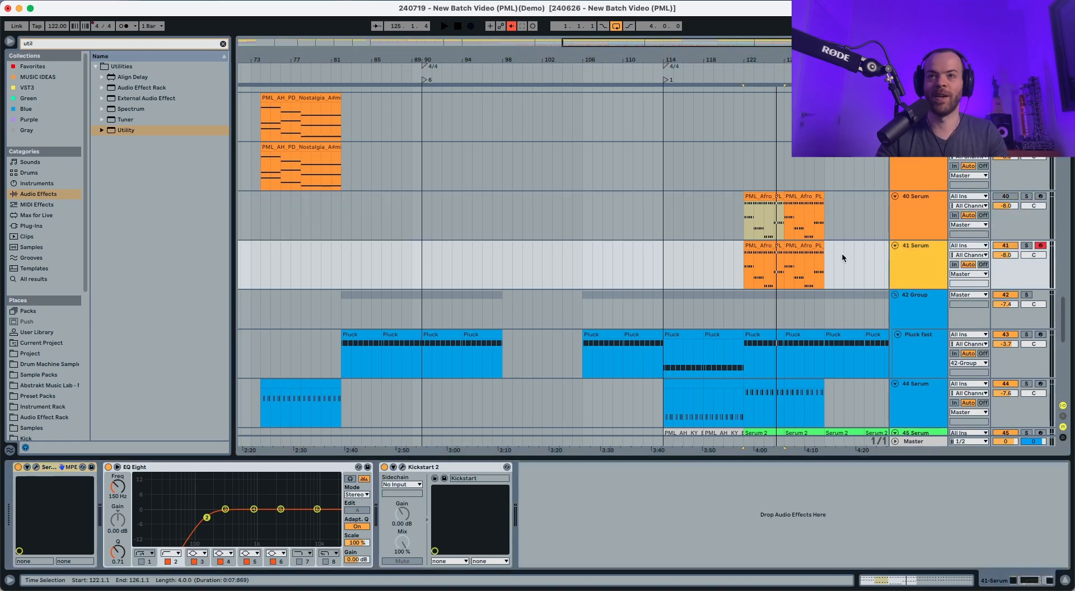
{"action": "left_click", "coordinate": [765, 243]}
{"action": "key", "text": "space"}
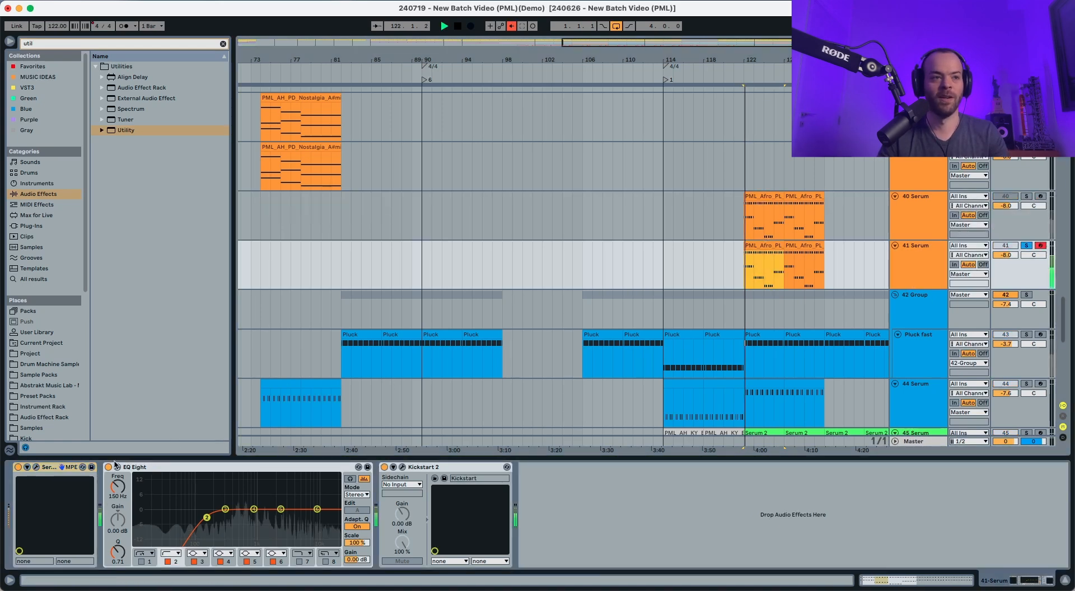
{"action": "left_click", "coordinate": [108, 467]}
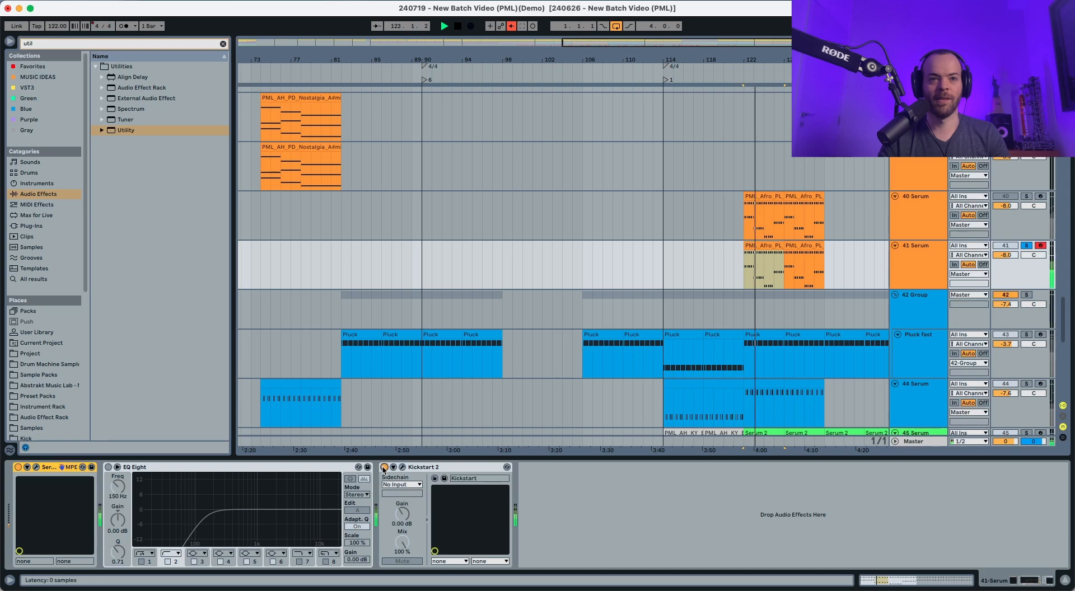
Open the Serum instrument on track 41 and load the Digital wavetable Harmonic Morph into oscillator A
{"action": "left_click", "coordinate": [36, 467]}
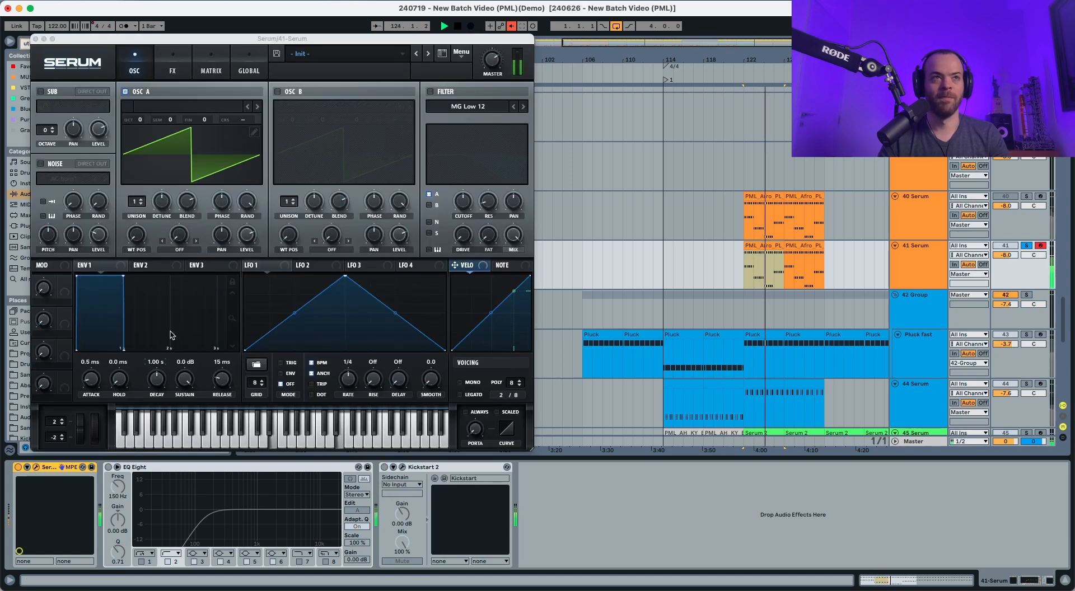
{"action": "left_click", "coordinate": [340, 163]}
{"action": "key", "text": "space"}
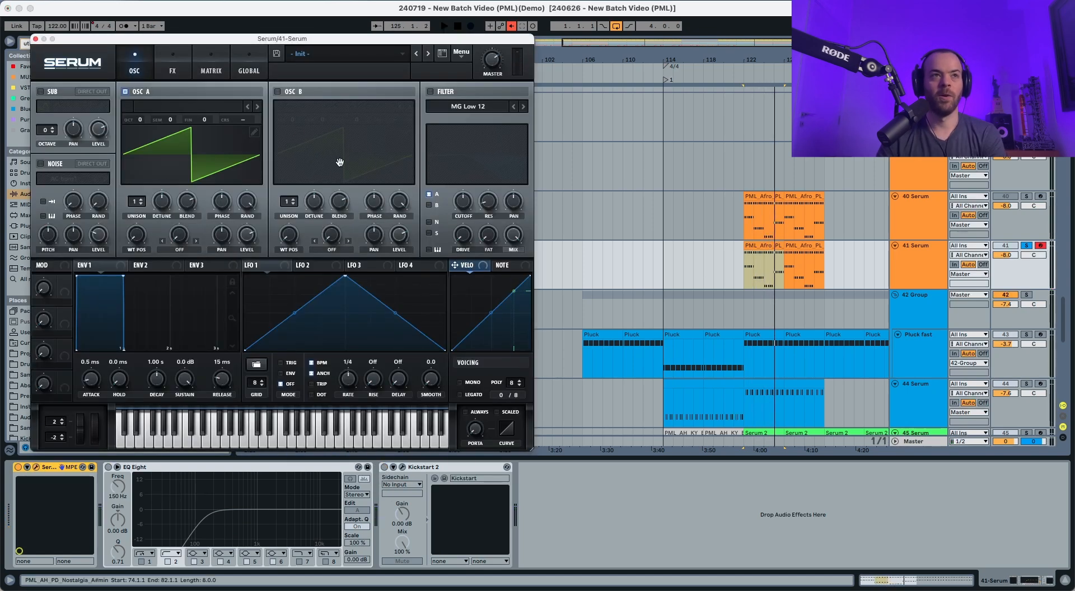
{"action": "left_click", "coordinate": [201, 107]}
{"action": "mouse_move", "coordinate": [193, 134]}
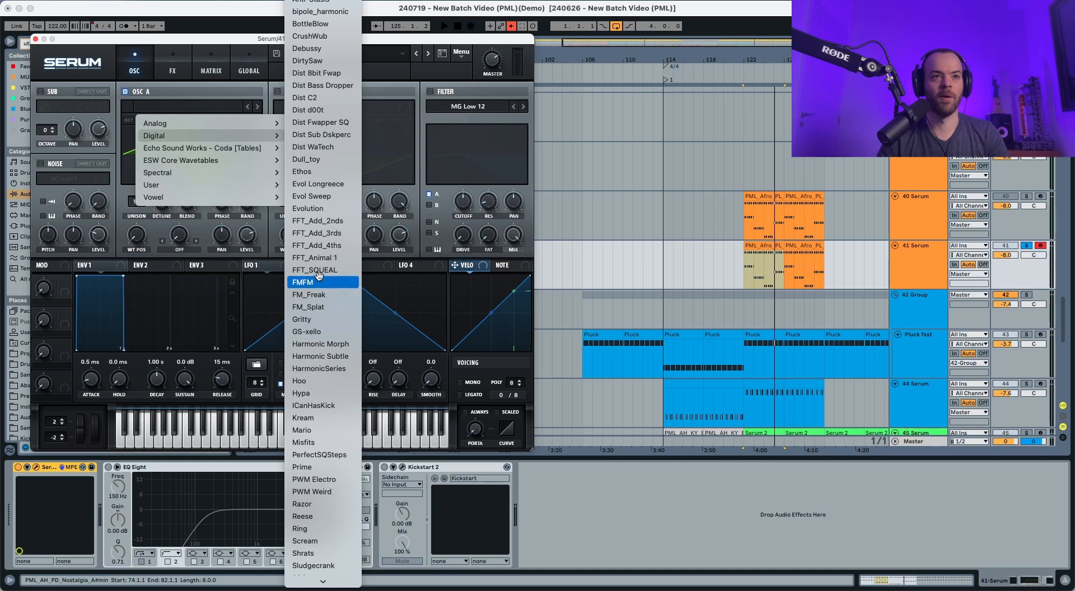
{"action": "left_click", "coordinate": [329, 343]}
{"action": "key", "text": "space"}
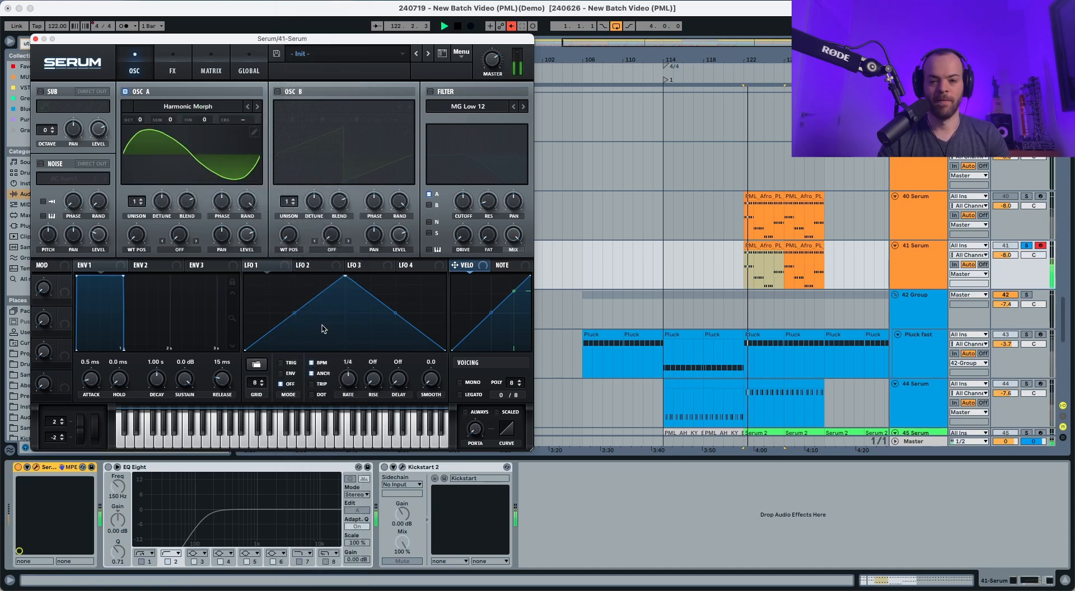
Set oscillator A's unison to 3 voices and its level to 90% during playback
{"action": "left_click_drag", "start_coordinate": [136, 202], "coordinate": [160, 232]}
{"action": "mouse_move", "coordinate": [243, 243]}
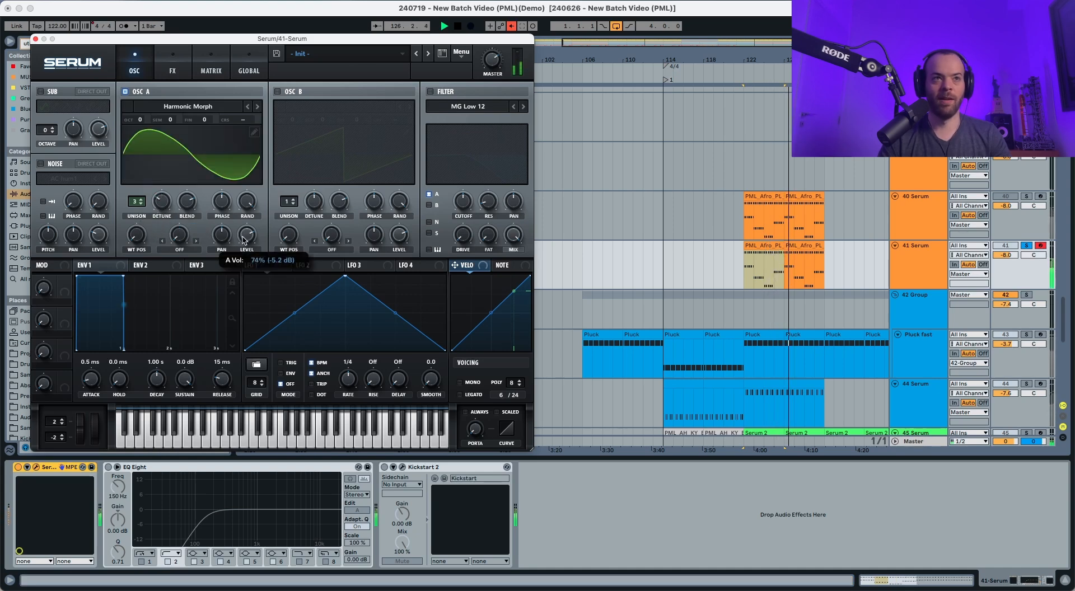
{"action": "right_click", "coordinate": [244, 242]}
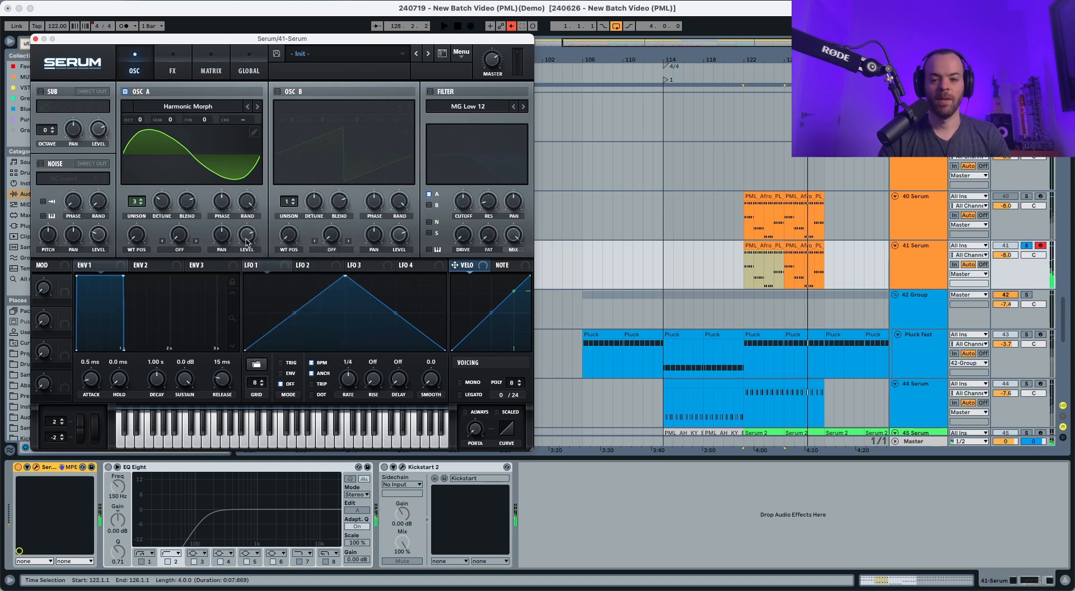
{"action": "mouse_move", "coordinate": [248, 237]}
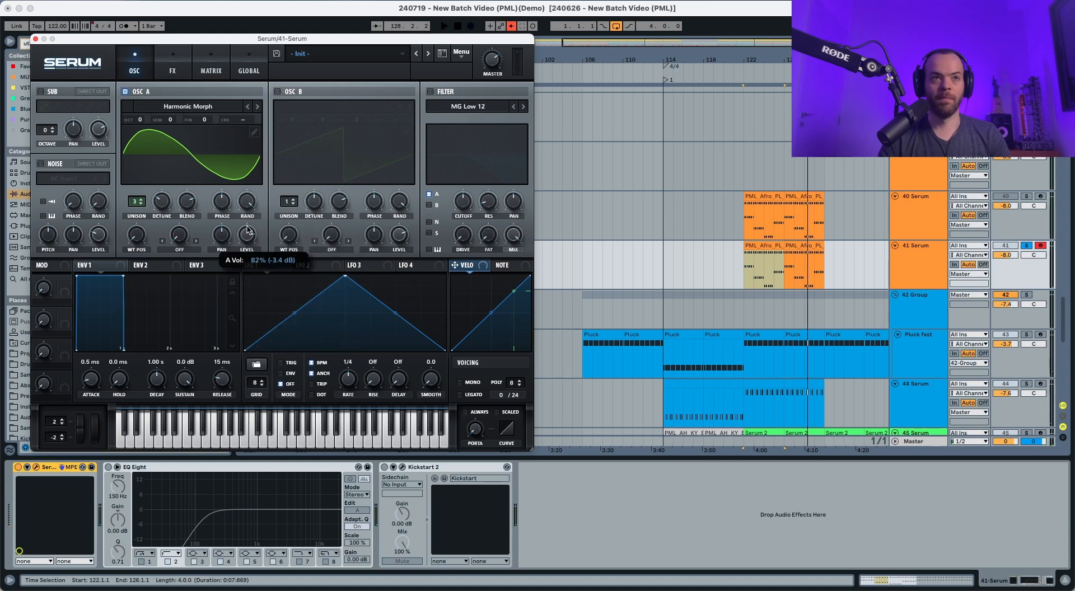
{"action": "key", "text": "space"}
{"action": "left_click_drag", "start_coordinate": [249, 230], "coordinate": [250, 222]}
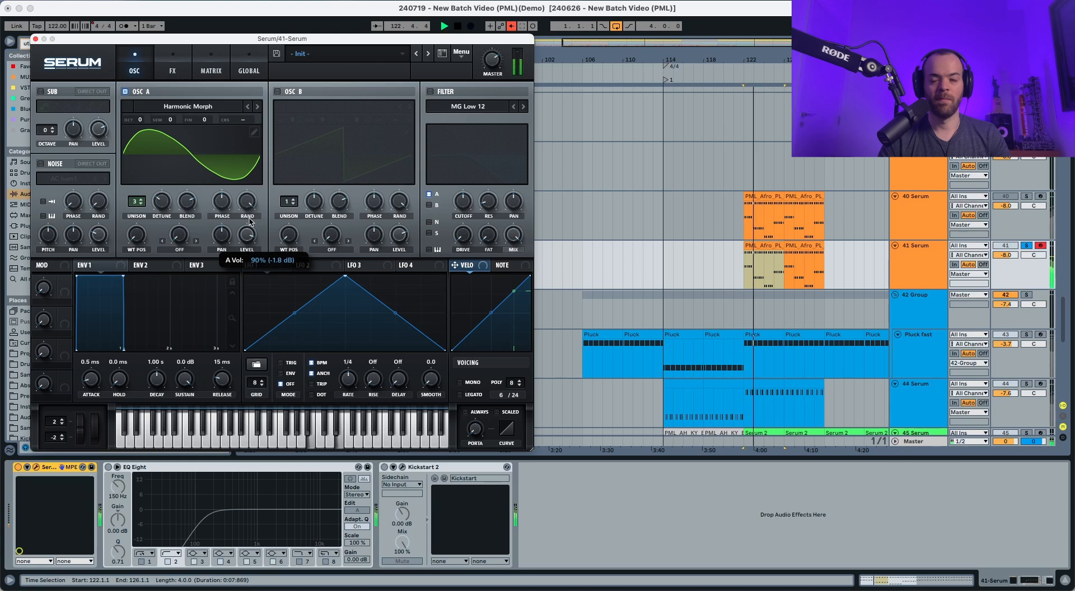
Raise oscillator A's wavetable position until the waveform has several harmonic ripples
{"action": "mouse_move", "coordinate": [139, 220]}
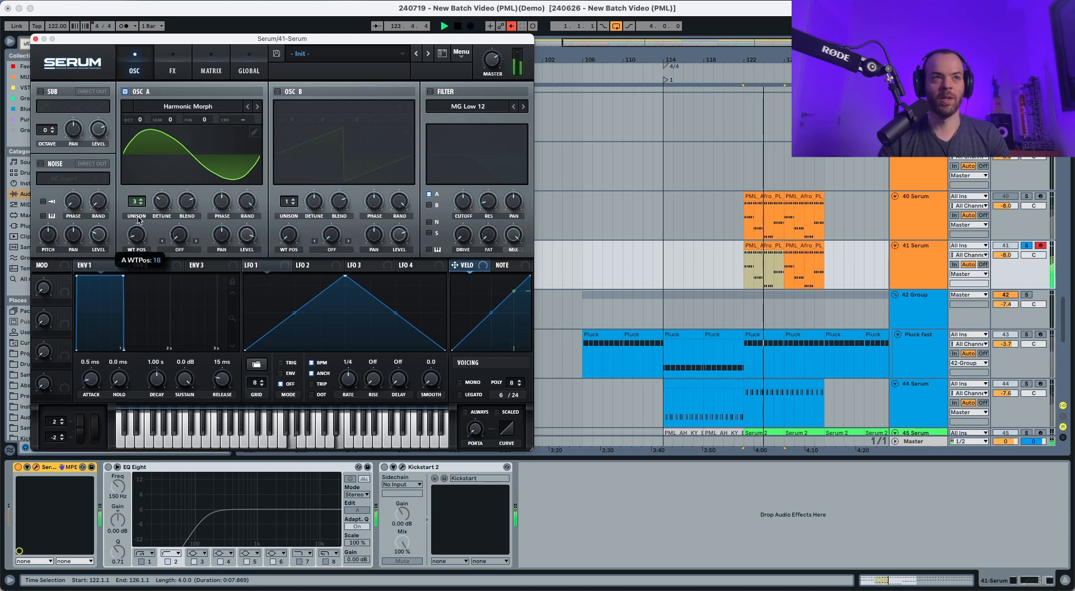
{"action": "left_click_drag", "start_coordinate": [139, 220], "coordinate": [147, 174]}
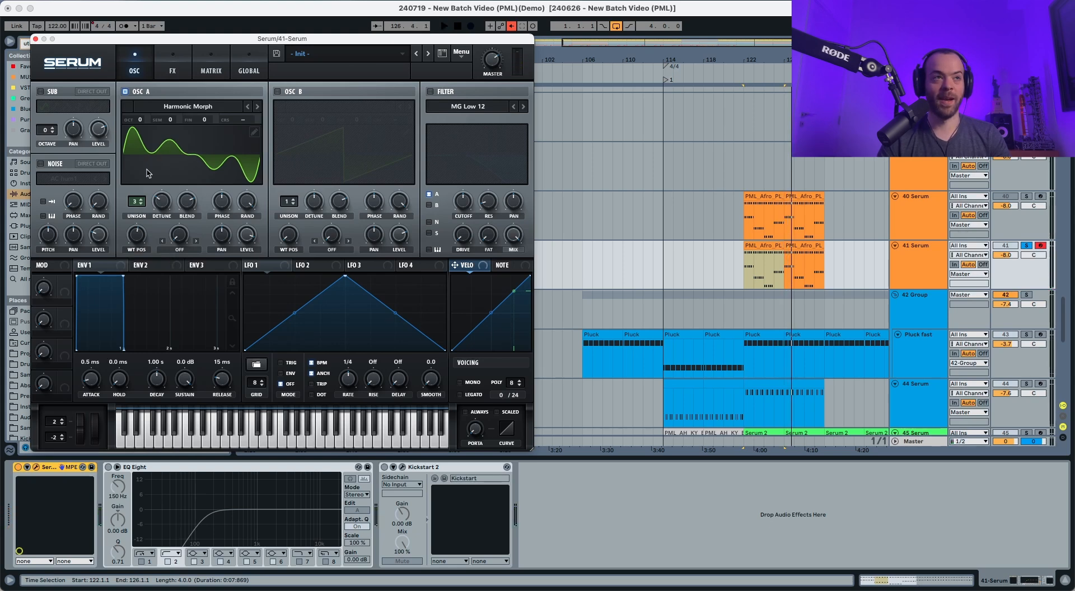
Enable the noise oscillator with the Organics sample Air Can 3 and lower its level while listening
{"action": "left_click", "coordinate": [55, 178]}
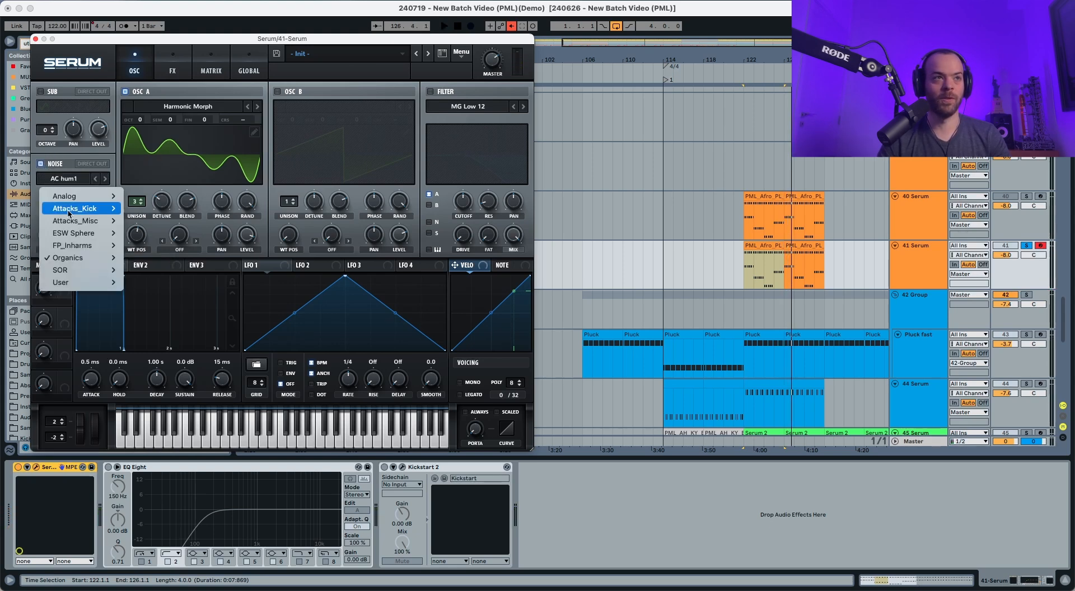
{"action": "mouse_move", "coordinate": [87, 257]}
{"action": "left_click", "coordinate": [152, 305]}
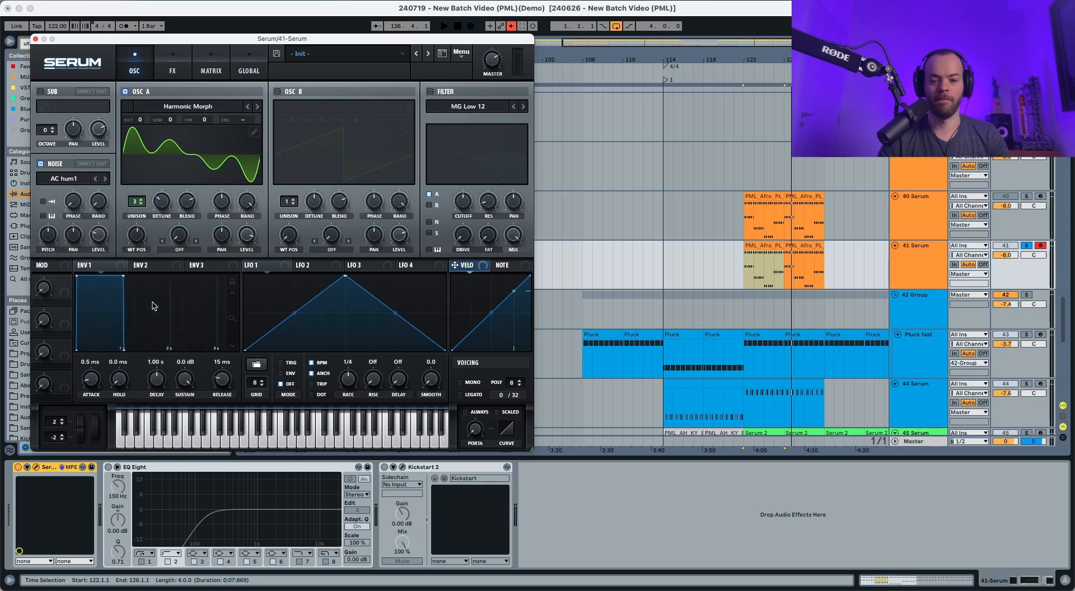
{"action": "key", "text": "space"}
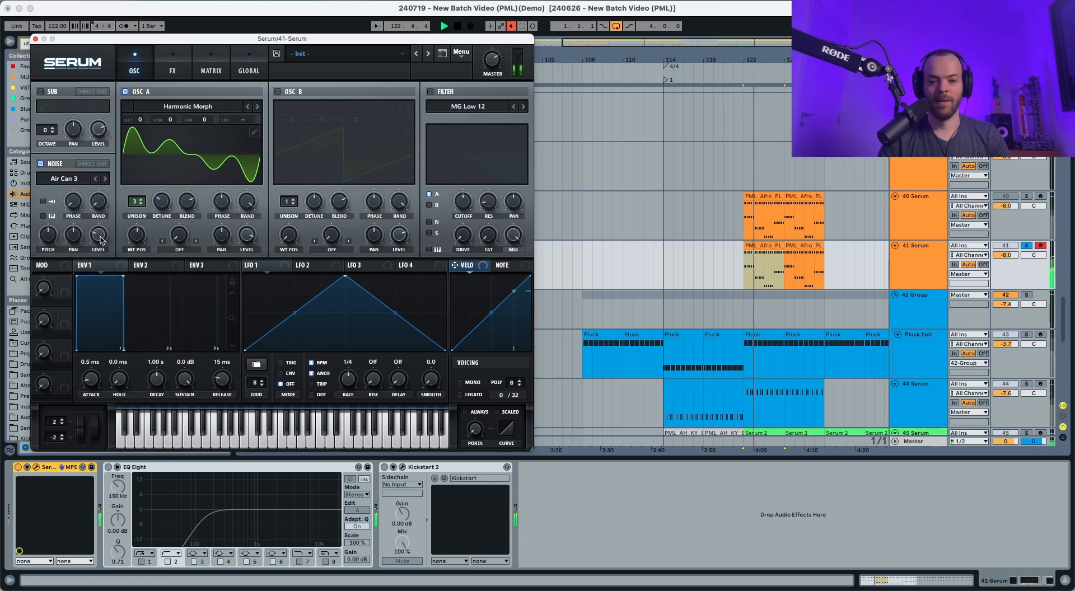
{"action": "mouse_move", "coordinate": [100, 244]}
{"action": "left_click_drag", "start_coordinate": [100, 250], "coordinate": [100, 253]}
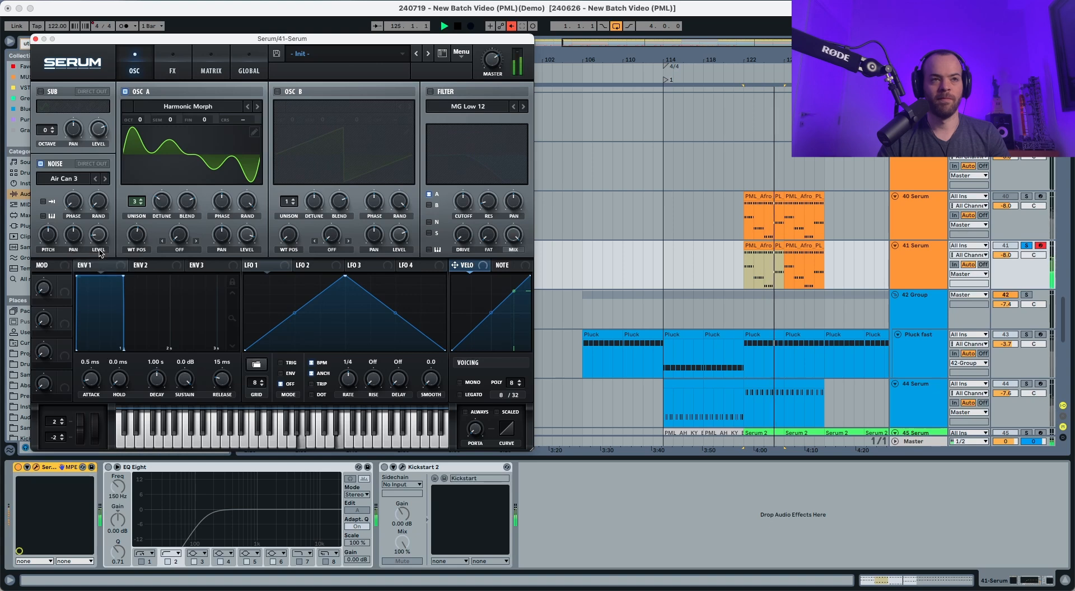
{"action": "key", "text": "space"}
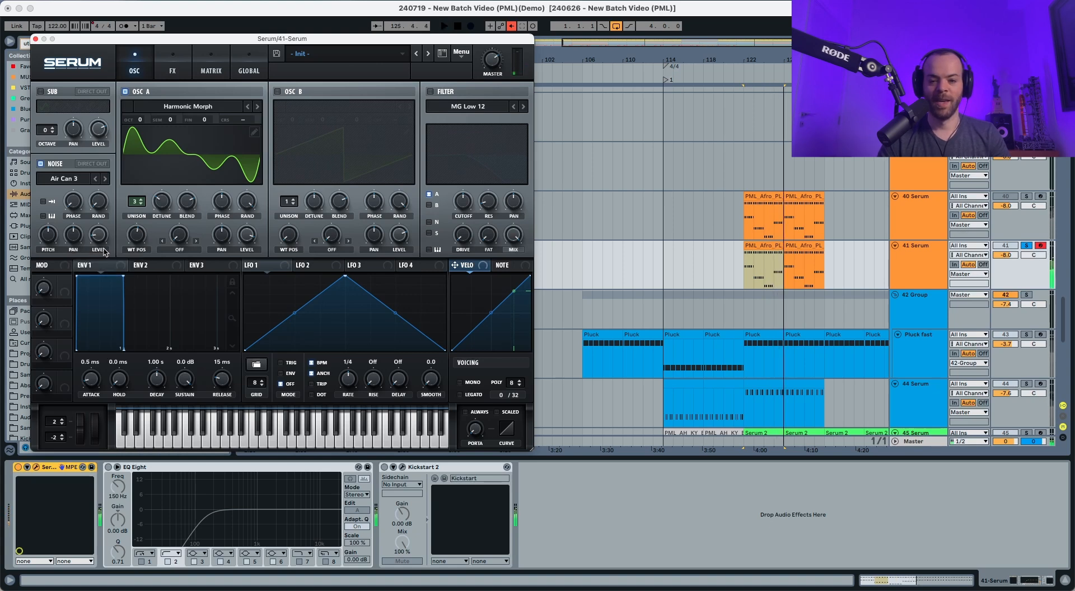
Shape envelope 2 as a pluck with 707 ms decay, 0% sustain and 771 ms release
{"action": "left_click", "coordinate": [146, 266]}
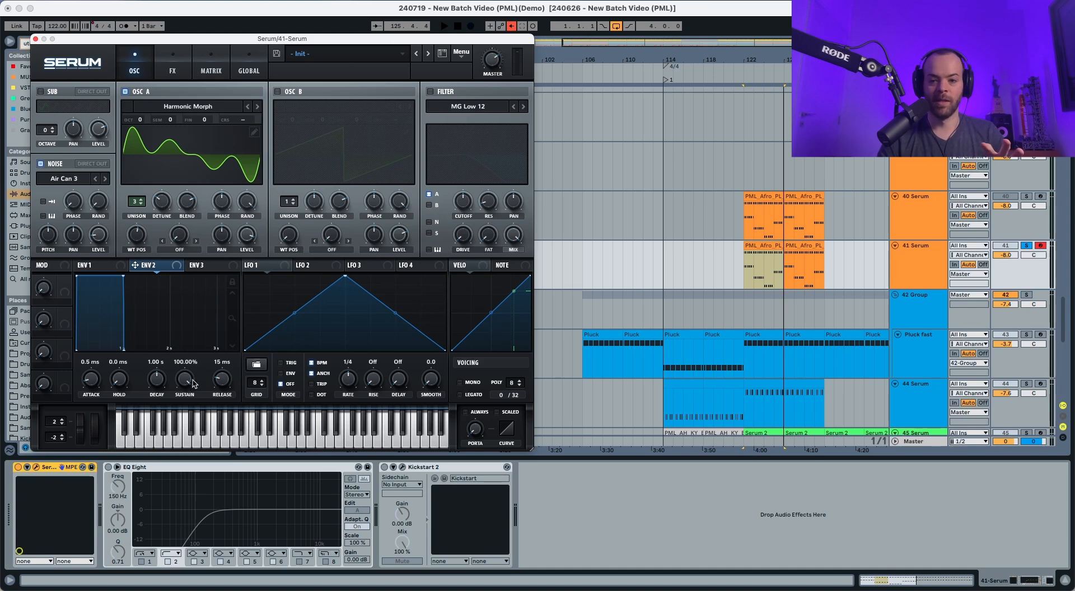
{"action": "left_click_drag", "start_coordinate": [193, 384], "coordinate": [191, 532]}
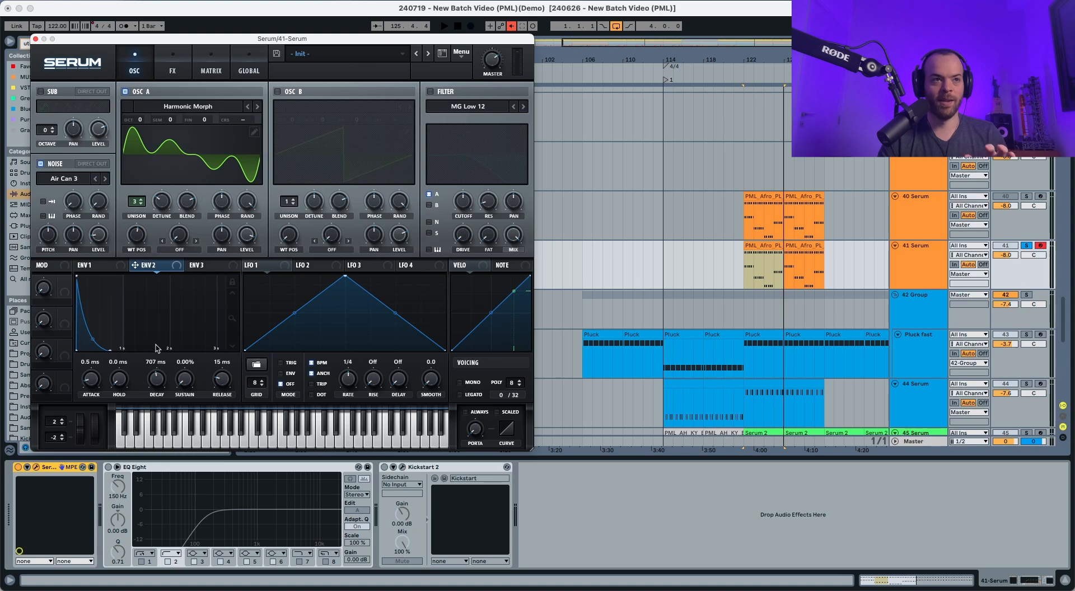
{"action": "key", "text": "space"}
{"action": "left_click_drag", "start_coordinate": [216, 375], "coordinate": [222, 354]}
{"action": "key", "text": "space"}
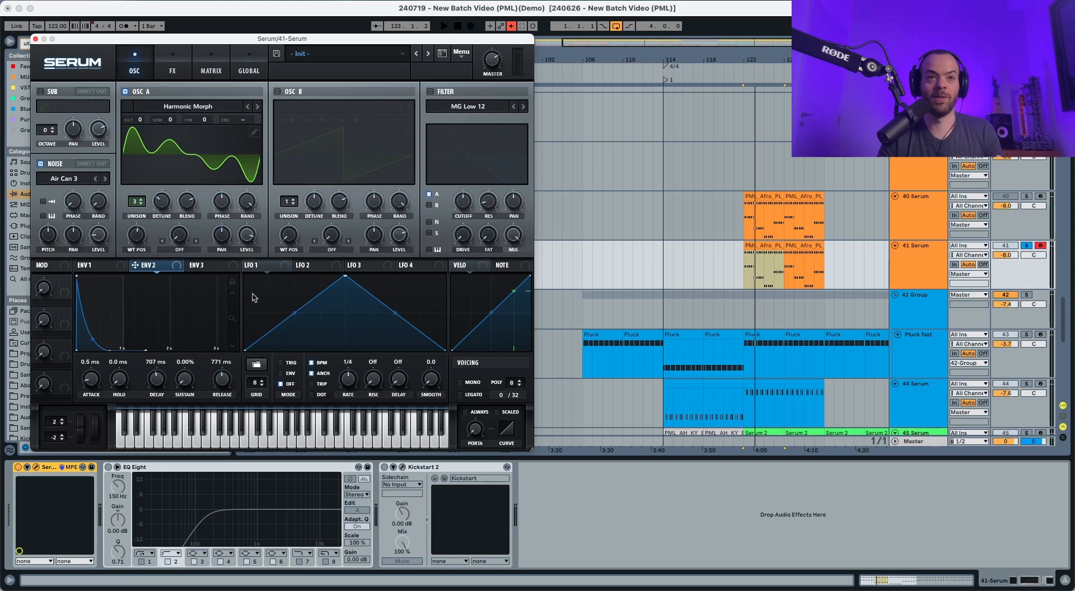
Enable the MG Low 12 filter on oscillator A and lower its cutoff
{"action": "left_click", "coordinate": [430, 91]}
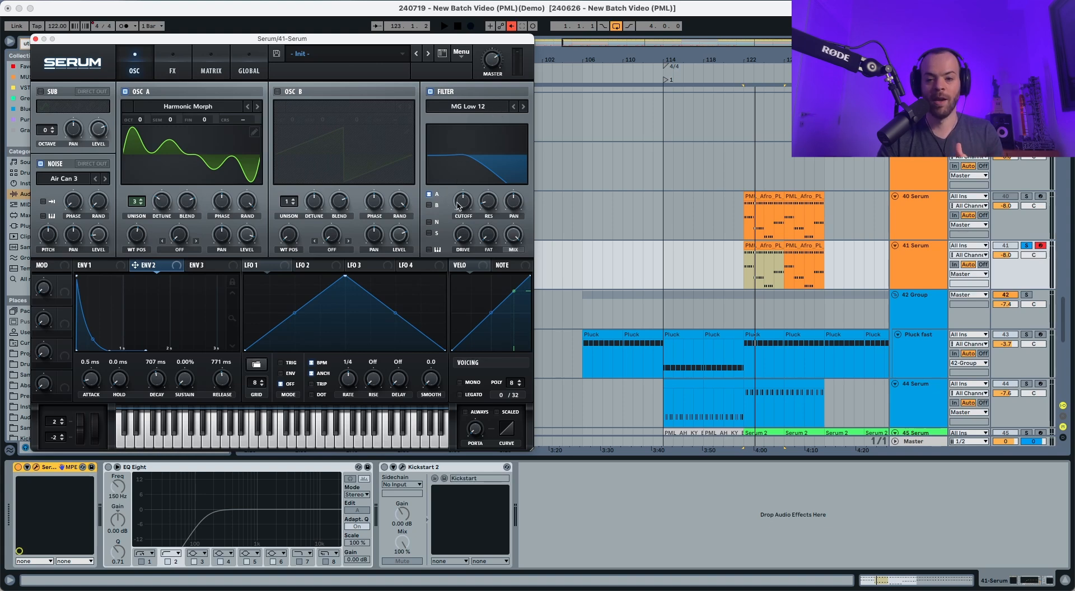
{"action": "left_click_drag", "start_coordinate": [464, 206], "coordinate": [464, 217]}
{"action": "key", "text": "space"}
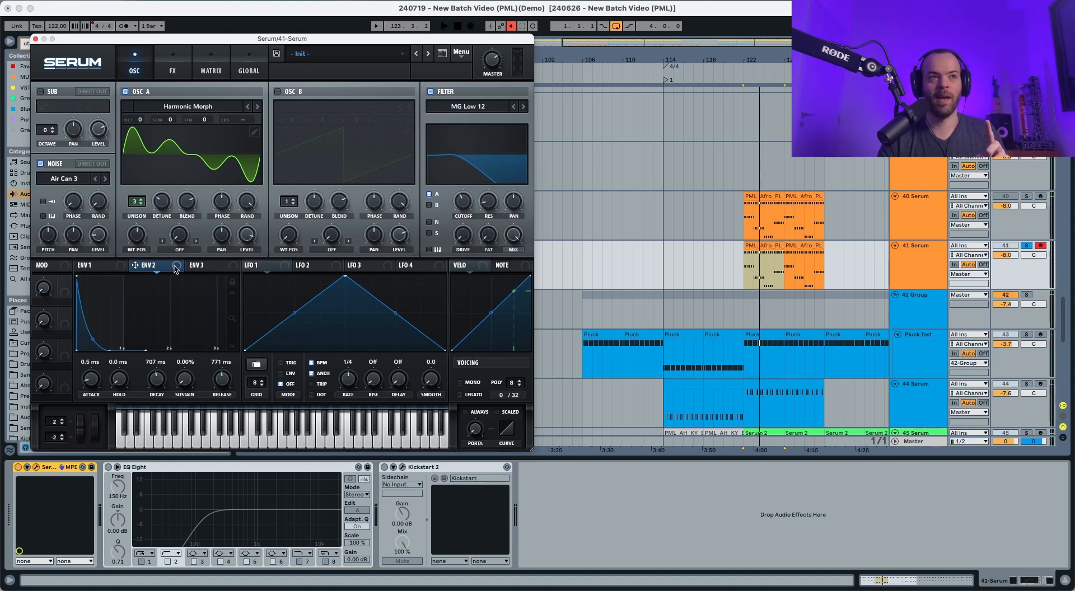
Assign envelope 2 to modulate the filter cutoff, set the filter resonance to 4%, and audition the result
{"action": "left_click_drag", "start_coordinate": [135, 264], "coordinate": [454, 205]}
{"action": "key", "text": "space"}
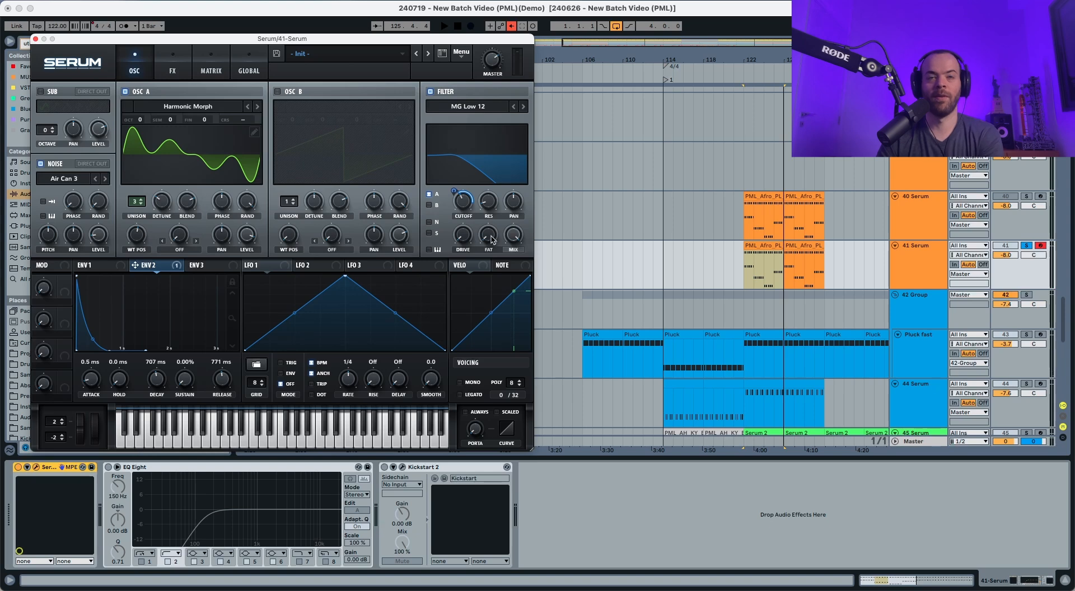
{"action": "mouse_move", "coordinate": [490, 207]}
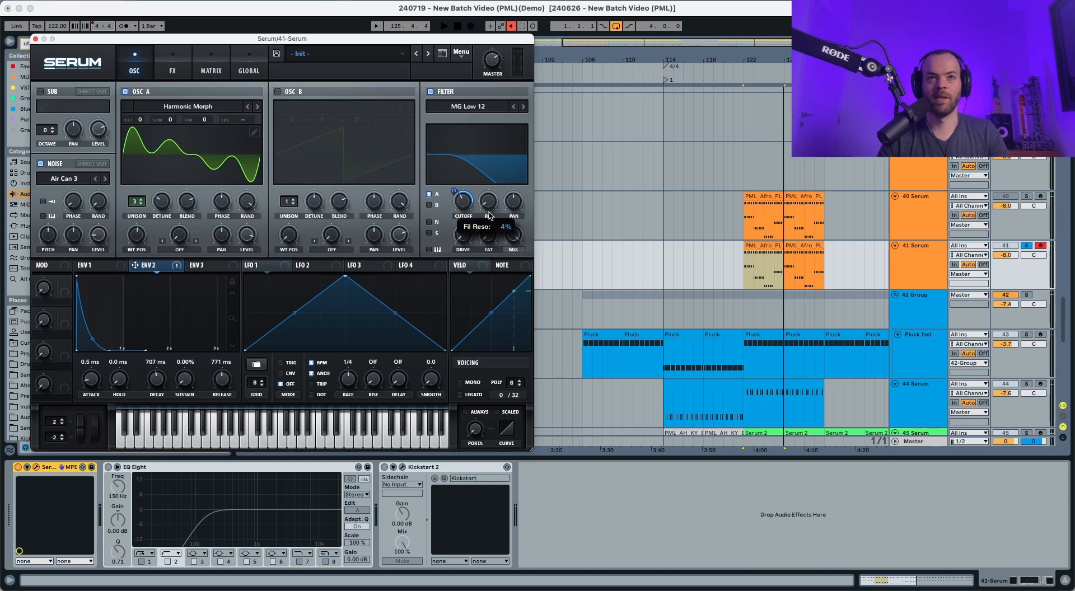
{"action": "key", "text": "space"}
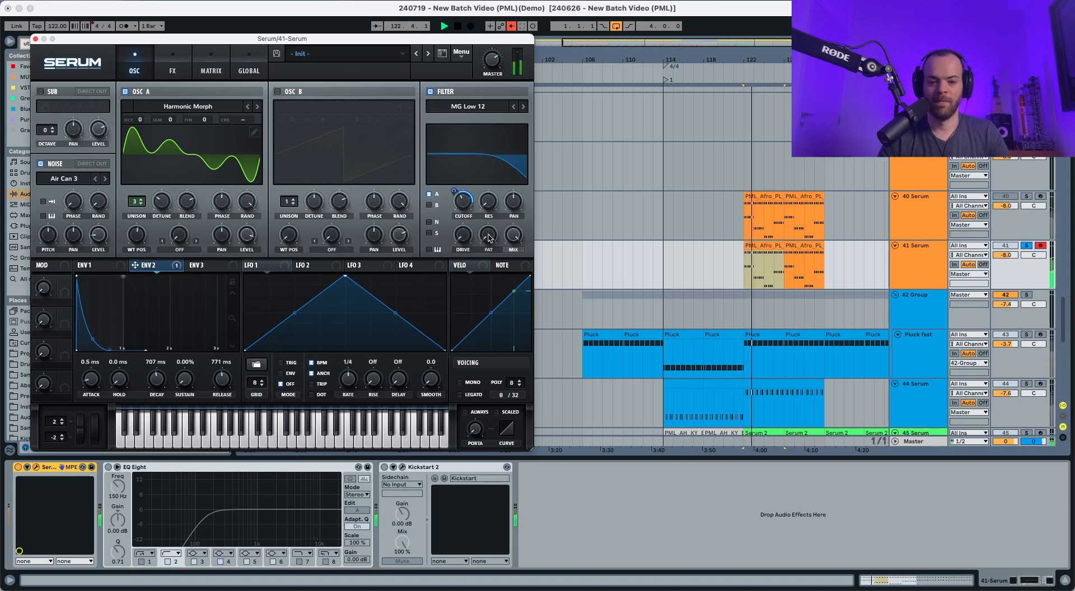
{"action": "key", "text": "space"}
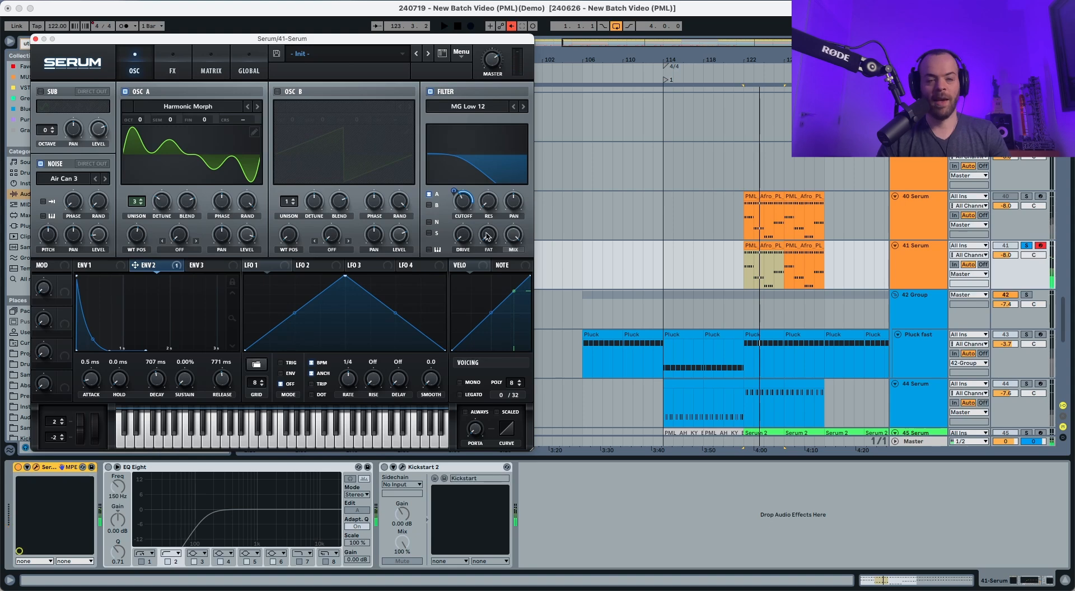
Enable the delay effect in Serum and set its times to 1/8 left and 1/16 right while listening
{"action": "left_click", "coordinate": [179, 71]}
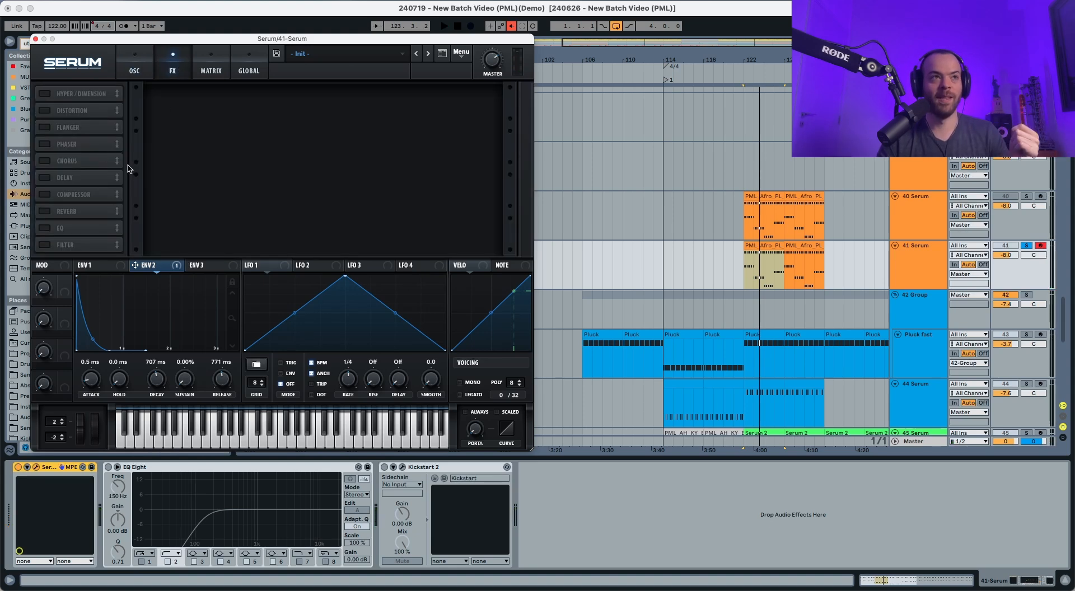
{"action": "left_click", "coordinate": [47, 178]}
{"action": "key", "text": "space"}
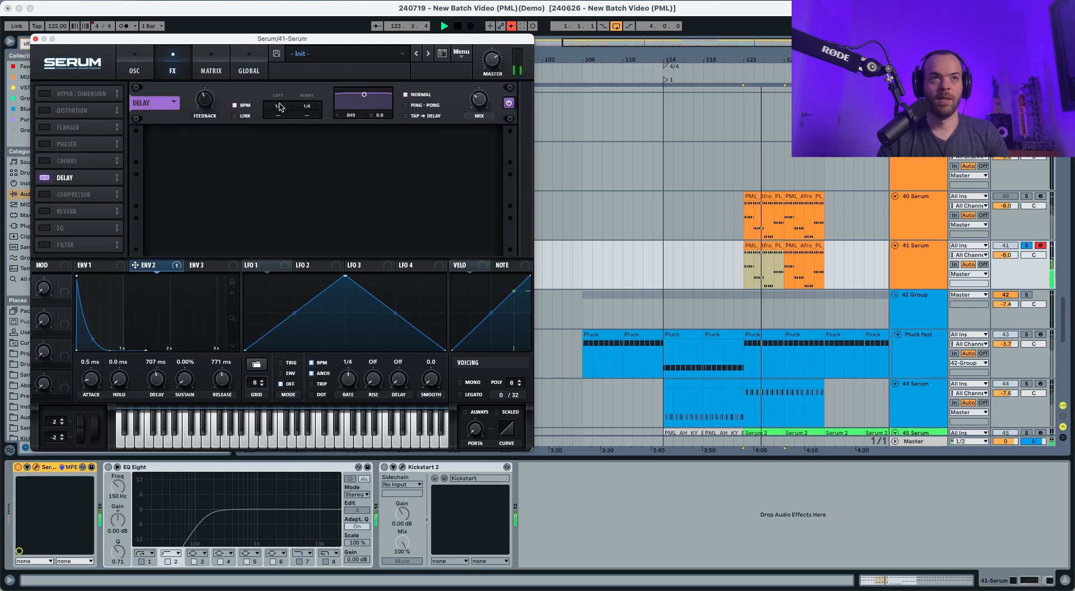
{"action": "left_click_drag", "start_coordinate": [280, 106], "coordinate": [307, 116]}
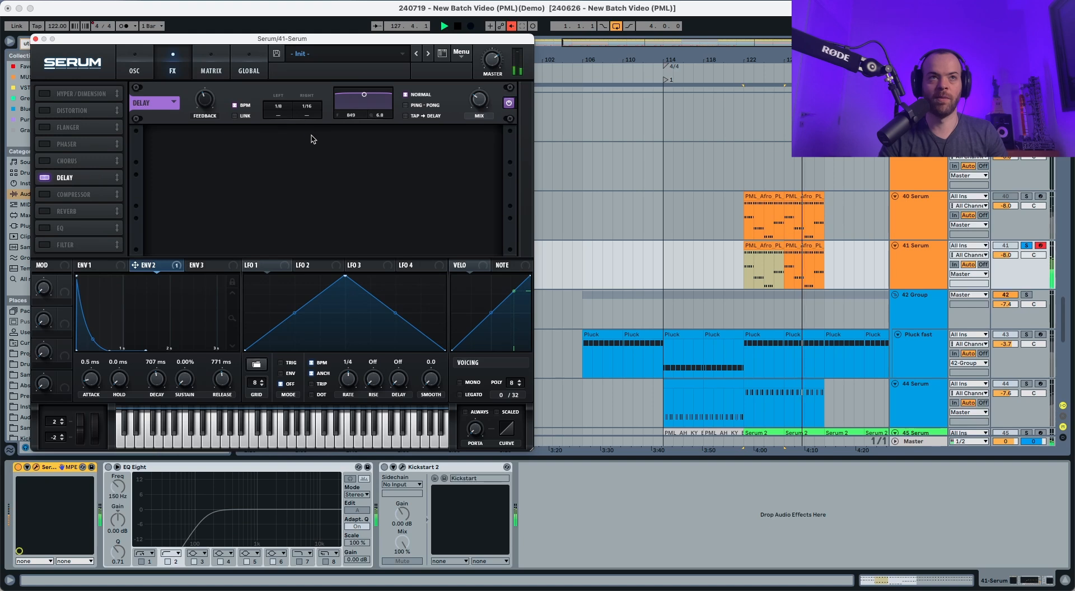
{"action": "key", "text": "space"}
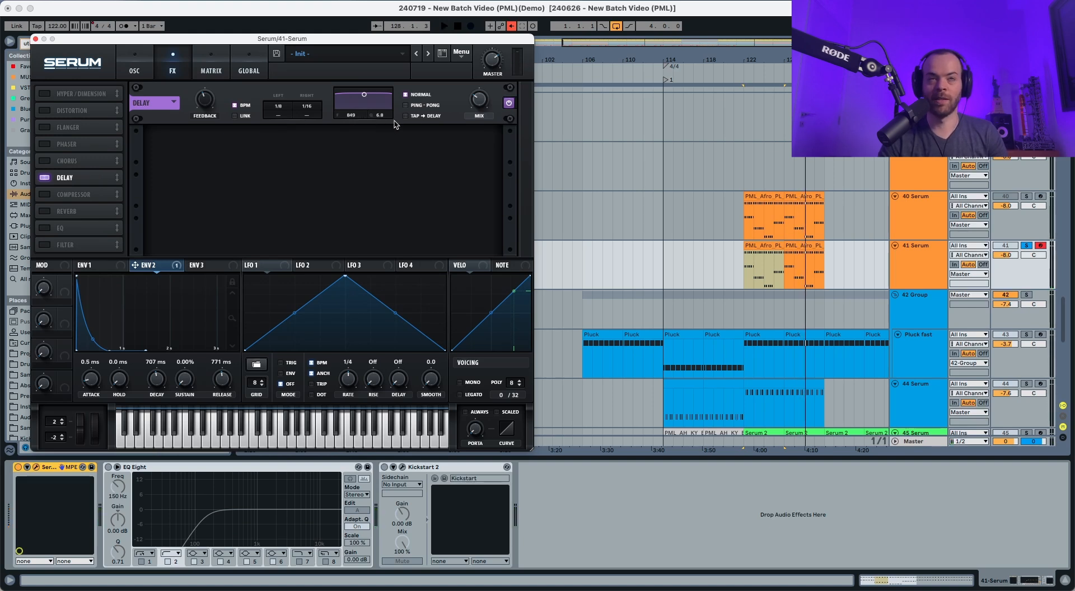
Raise the delay mix slightly while auditioning the pluck
{"action": "key", "text": "space"}
{"action": "left_click_drag", "start_coordinate": [480, 106], "coordinate": [482, 99]}
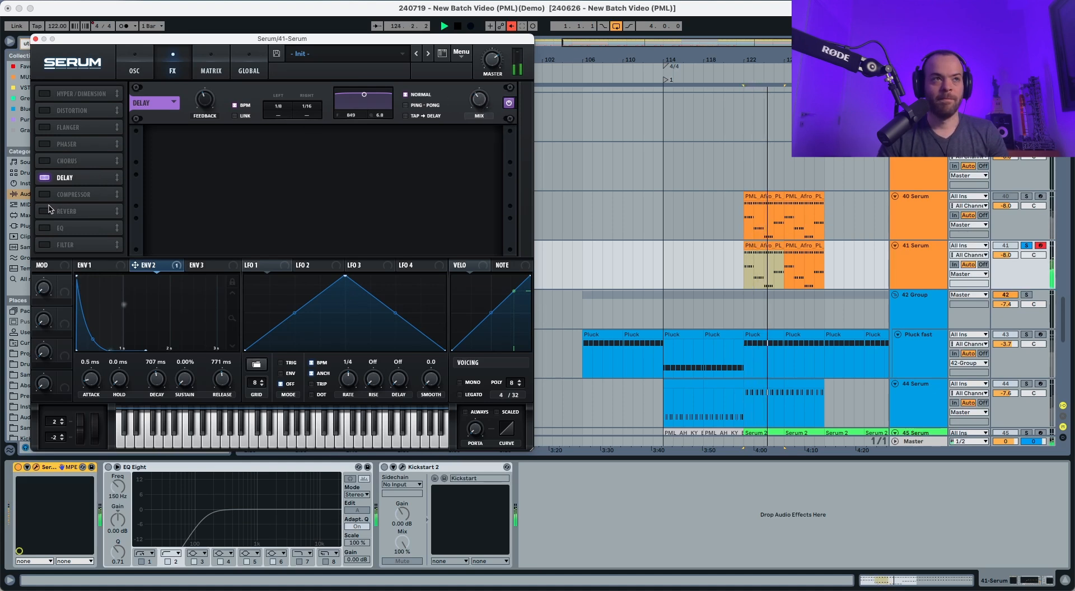
{"action": "key", "text": "space"}
Enable the Hall reverb and raise its mix while auditioning the pluck
{"action": "left_click", "coordinate": [65, 212]}
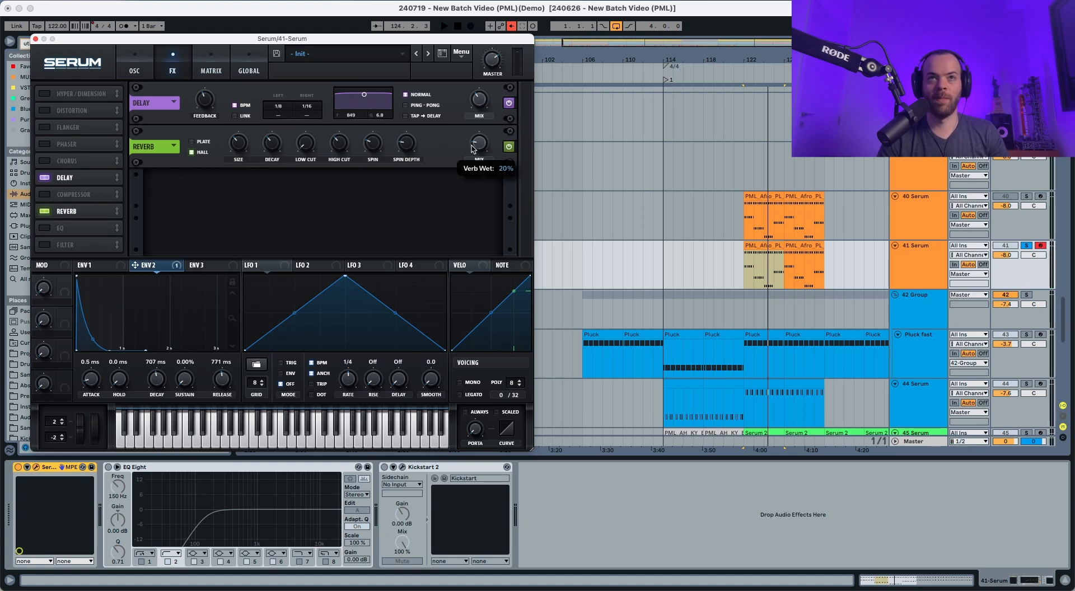
{"action": "key", "text": "space"}
{"action": "left_click_drag", "start_coordinate": [473, 149], "coordinate": [475, 134]}
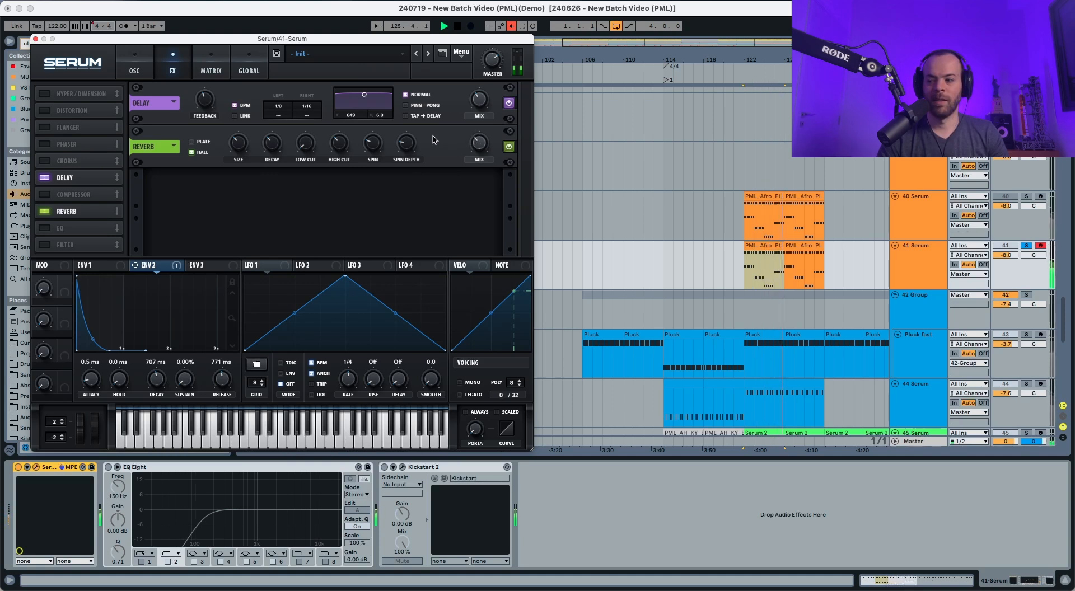
{"action": "key", "text": "space"}
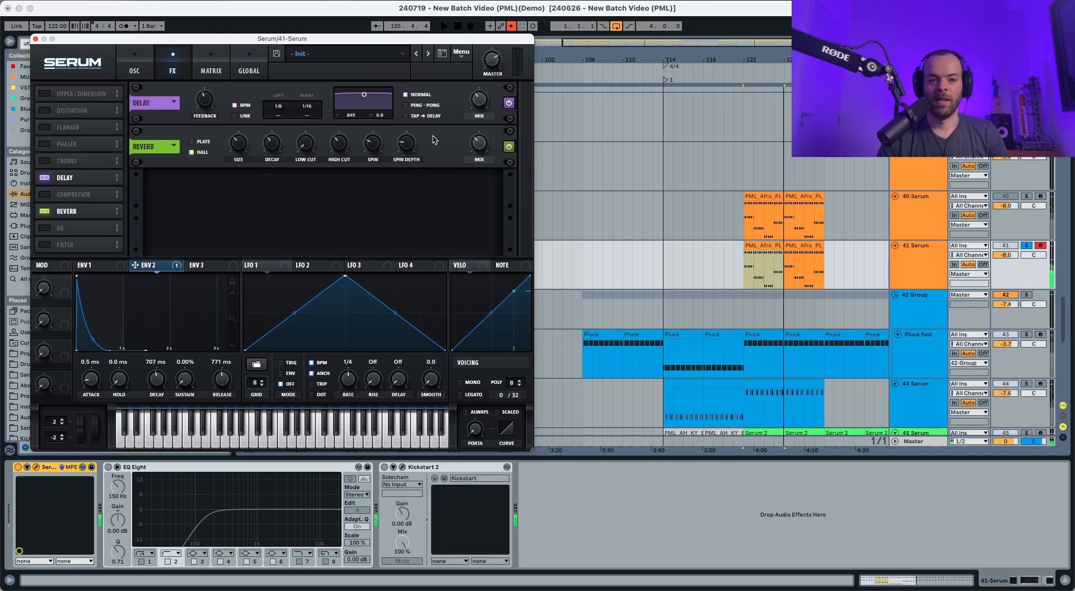
Turn on the EQ Eight on track 41 and unsolo the track to play the pluck with the full arrangement
{"action": "left_click", "coordinate": [108, 468]}
{"action": "key", "text": "space"}
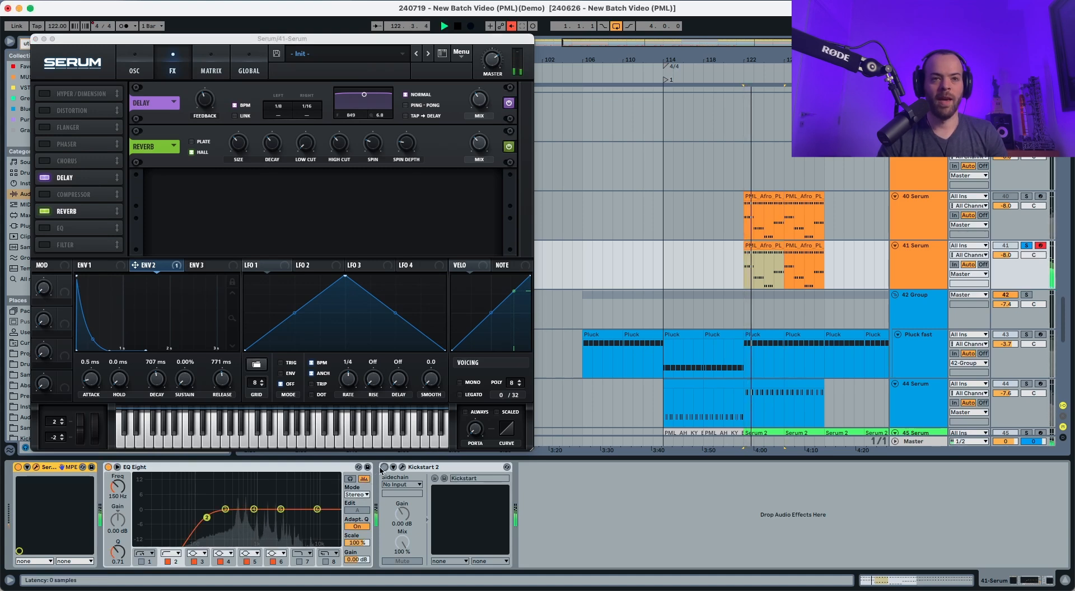
{"action": "left_click", "coordinate": [1028, 247]}
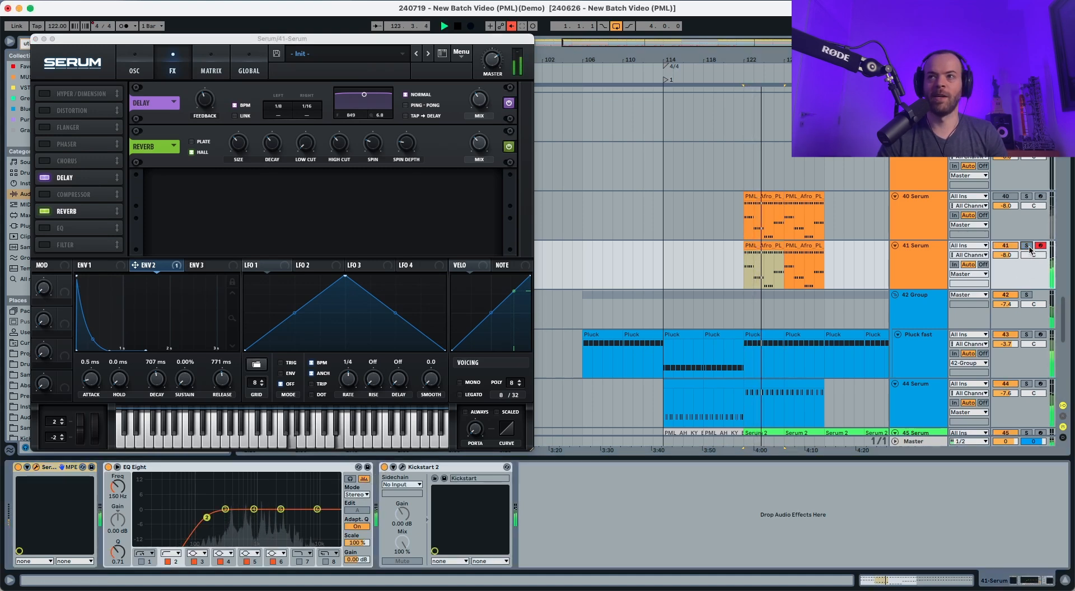